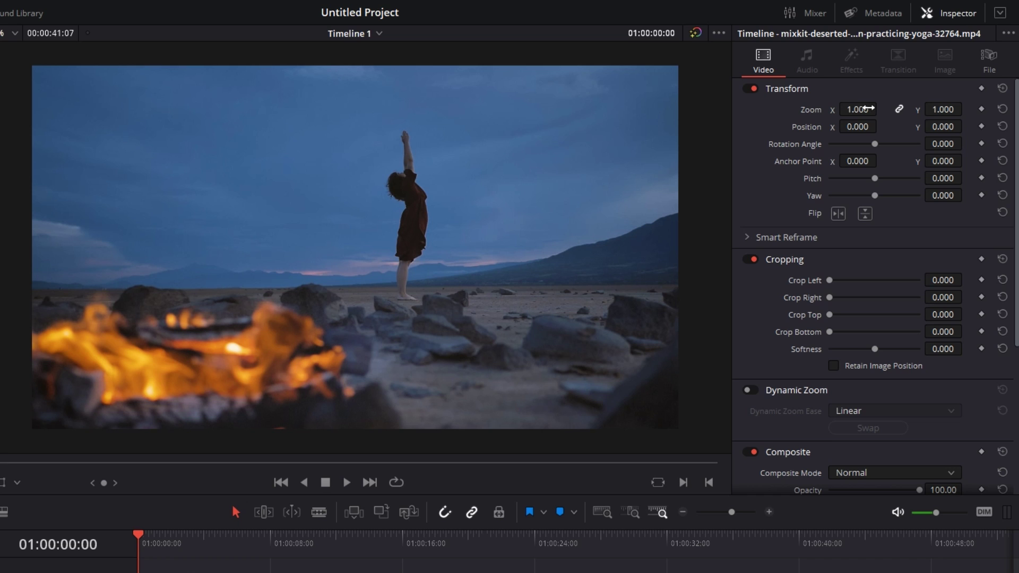
Set the first campfire yoga clip's Transform to Zoom 1.230, Position X 177 and Rotation Angle 4
left_click_drag(865, 110, 885, 127)
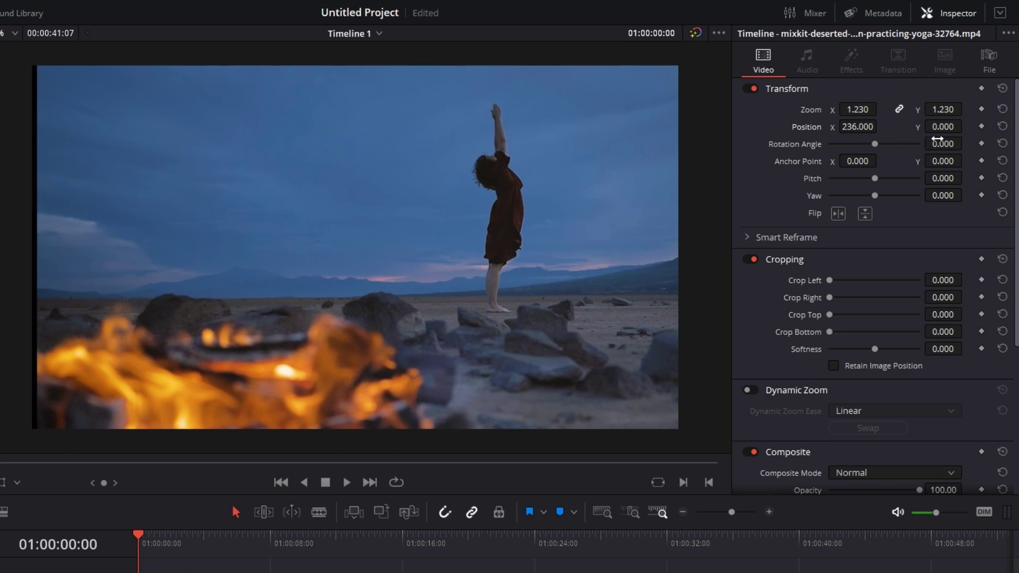
left_click_drag(948, 144, 975, 144)
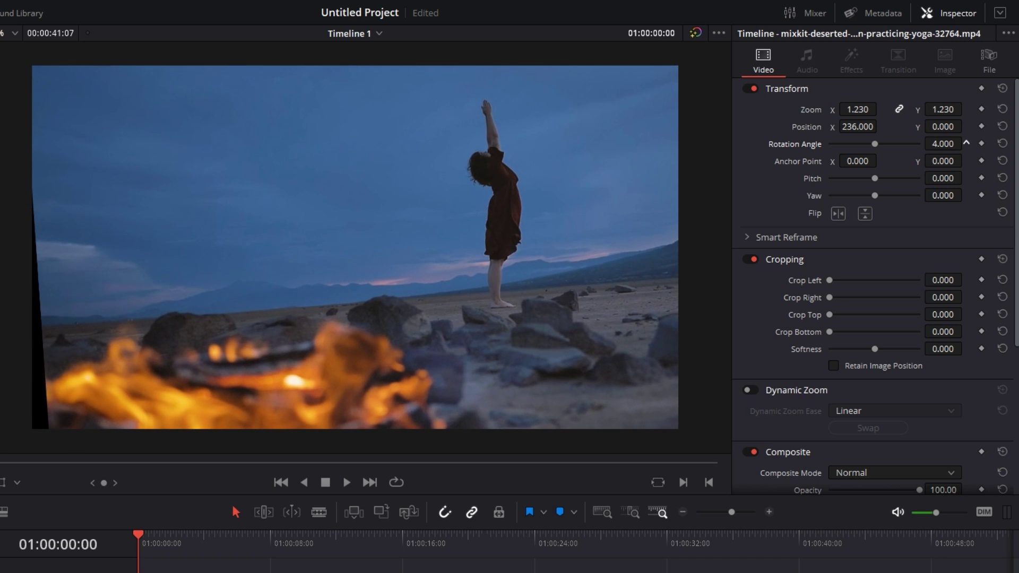
left_click_drag(880, 128, 866, 125)
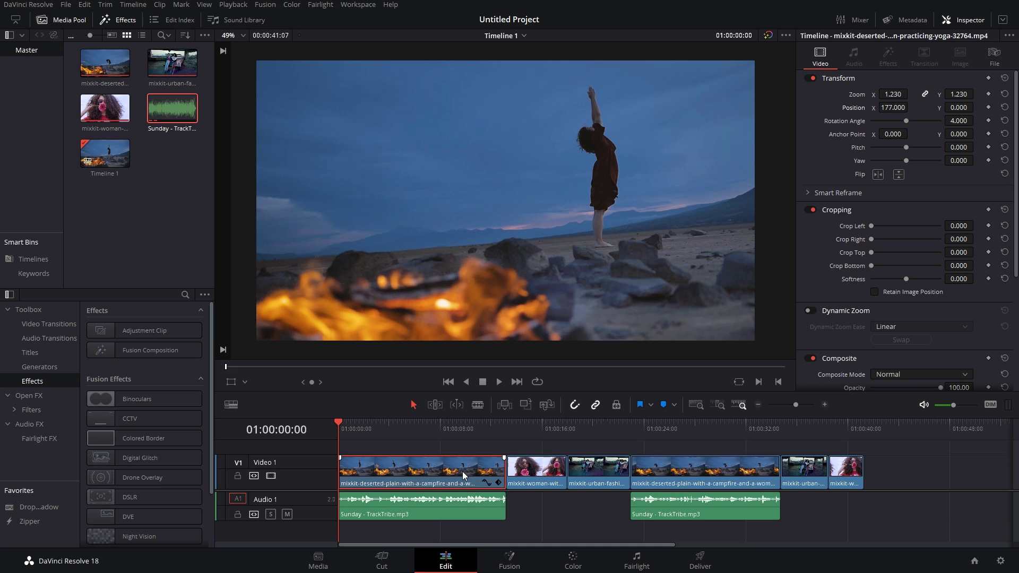
left_click_drag(640, 426, 647, 427)
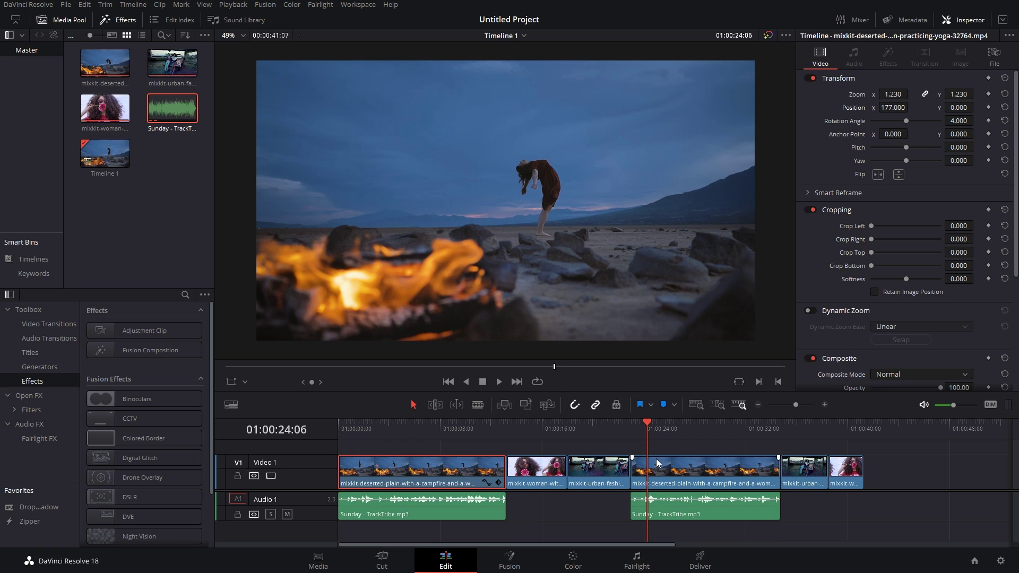
left_click(461, 431)
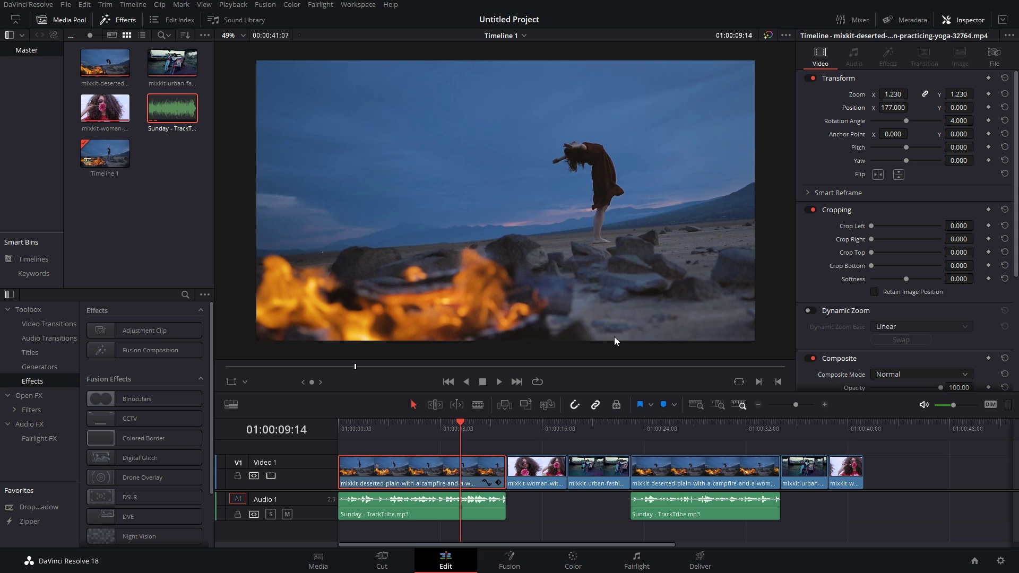
left_click_drag(484, 431, 656, 439)
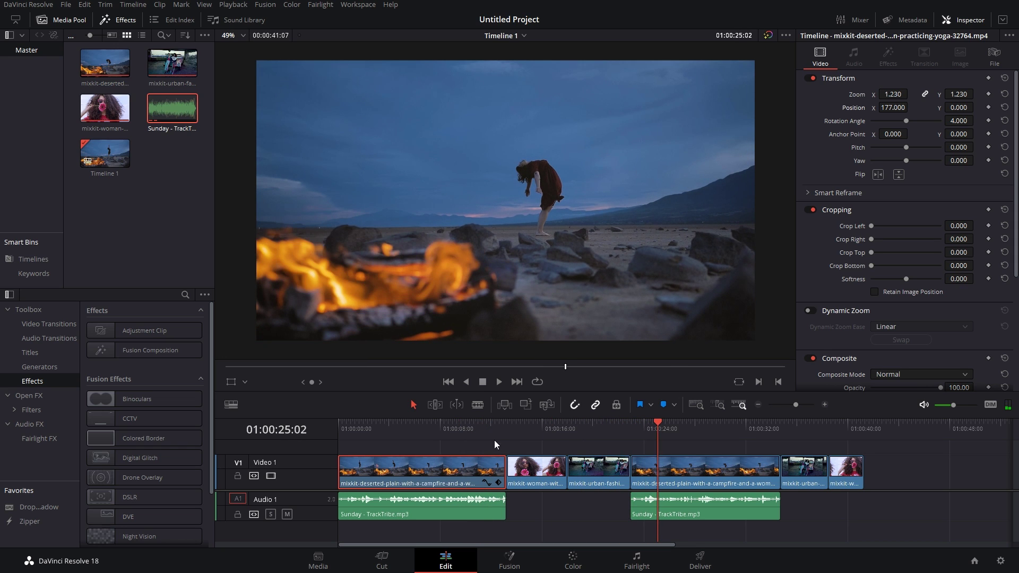
left_click(437, 433)
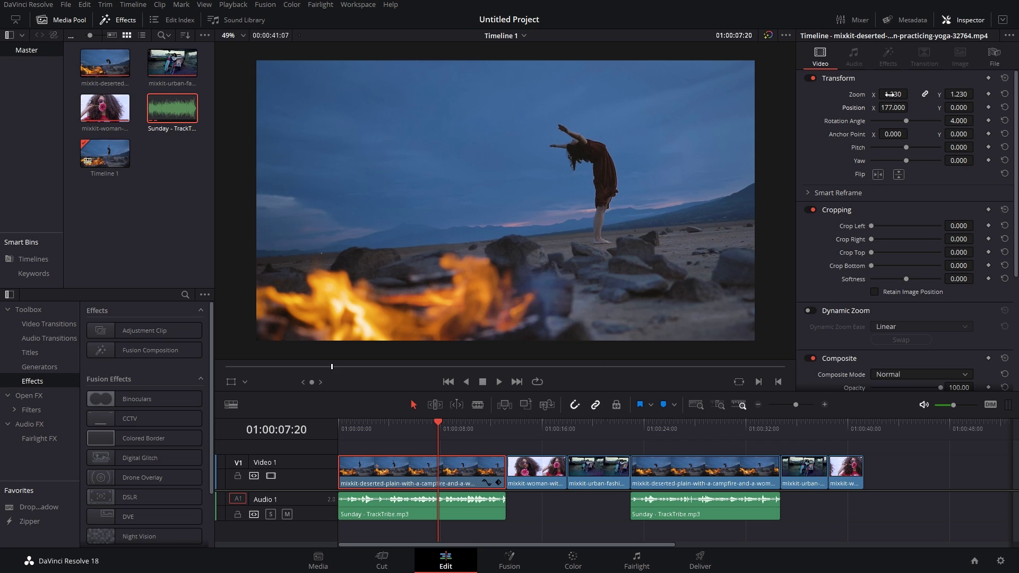
left_click(694, 426)
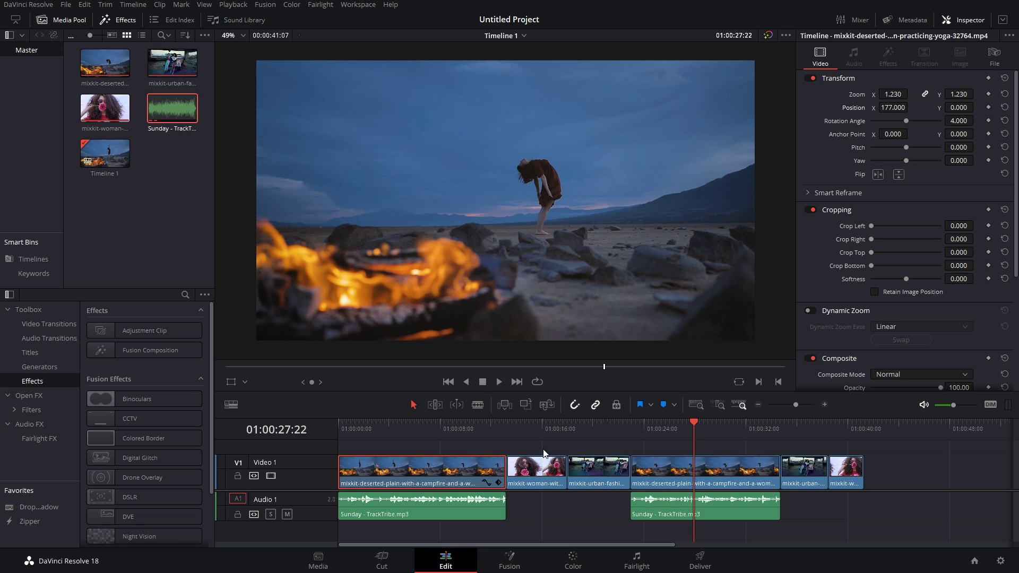
left_click(411, 425)
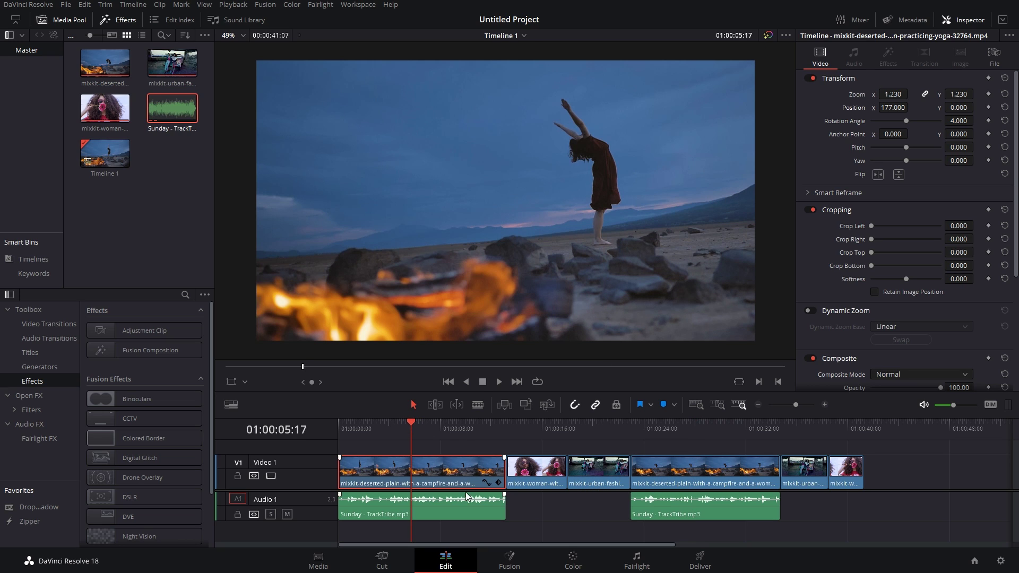
Copy the first campfire clip and open Paste Attributes on the second campfire clip
right_click(454, 471)
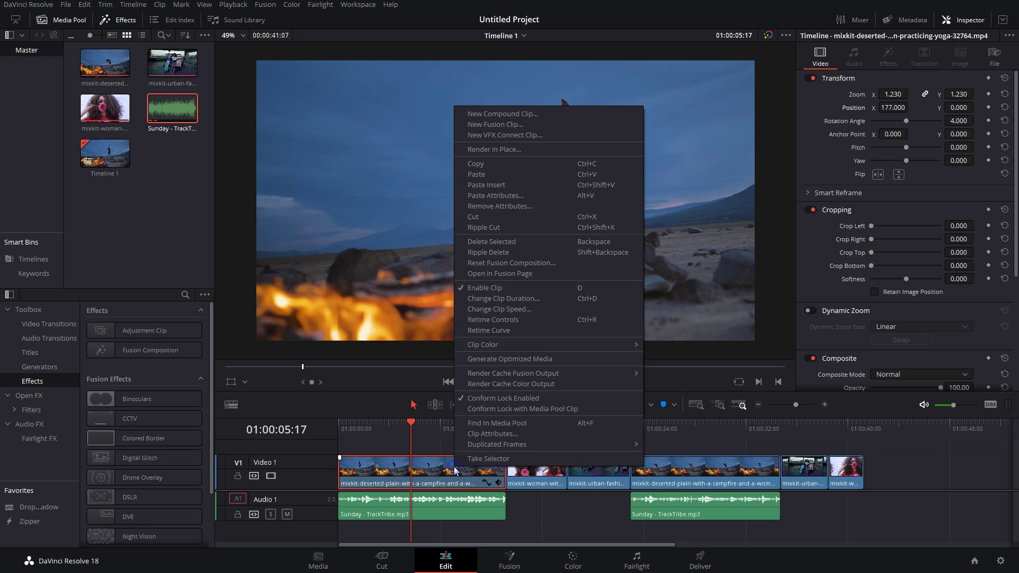
left_click(504, 166)
left_click(478, 430)
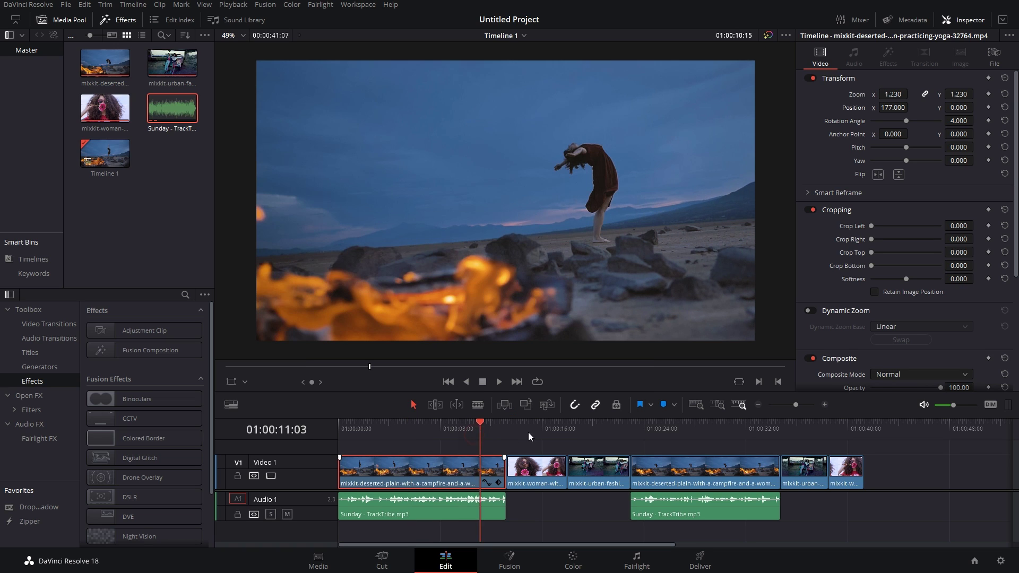
left_click(682, 431)
left_click(692, 442)
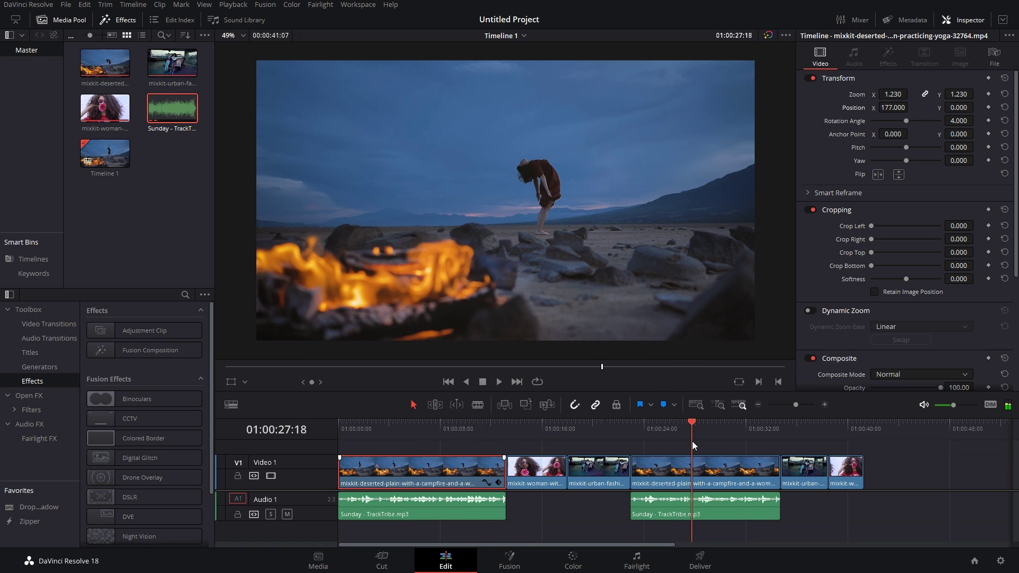
right_click(699, 468)
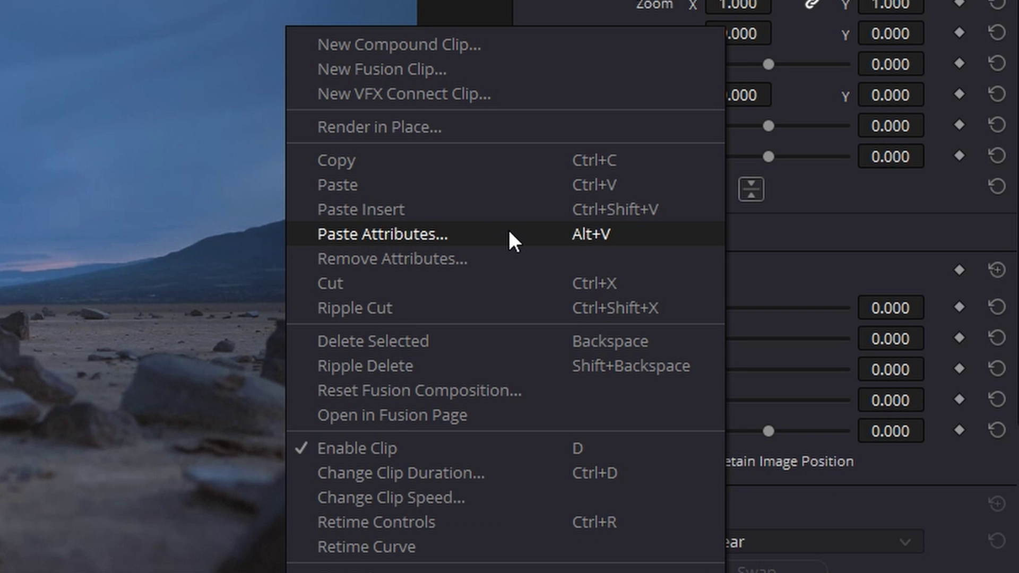
left_click(499, 235)
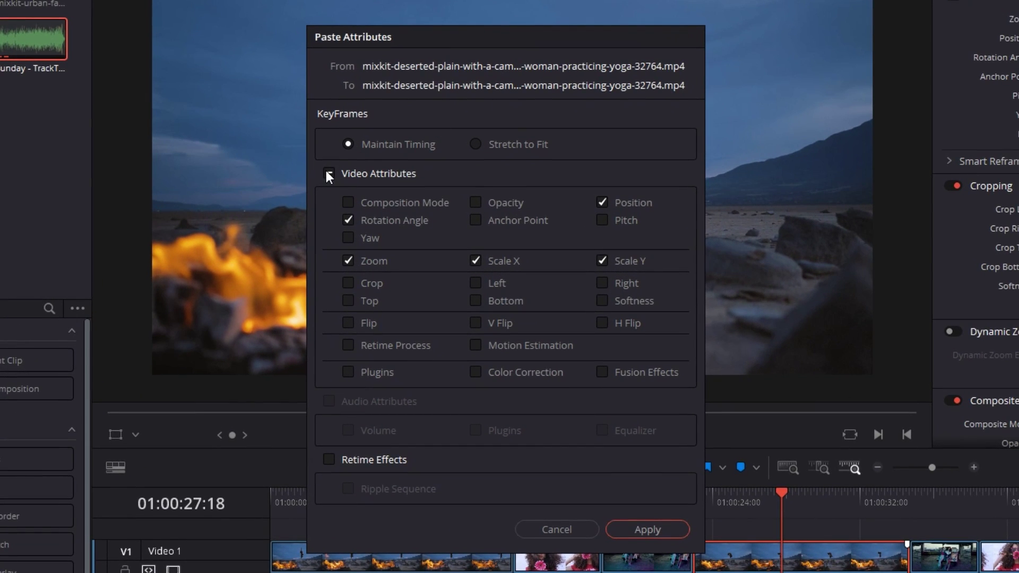
Paste only Zoom, Position and Rotation Angle onto the second campfire clip, then compare both clips
left_click(328, 173)
left_click(348, 262)
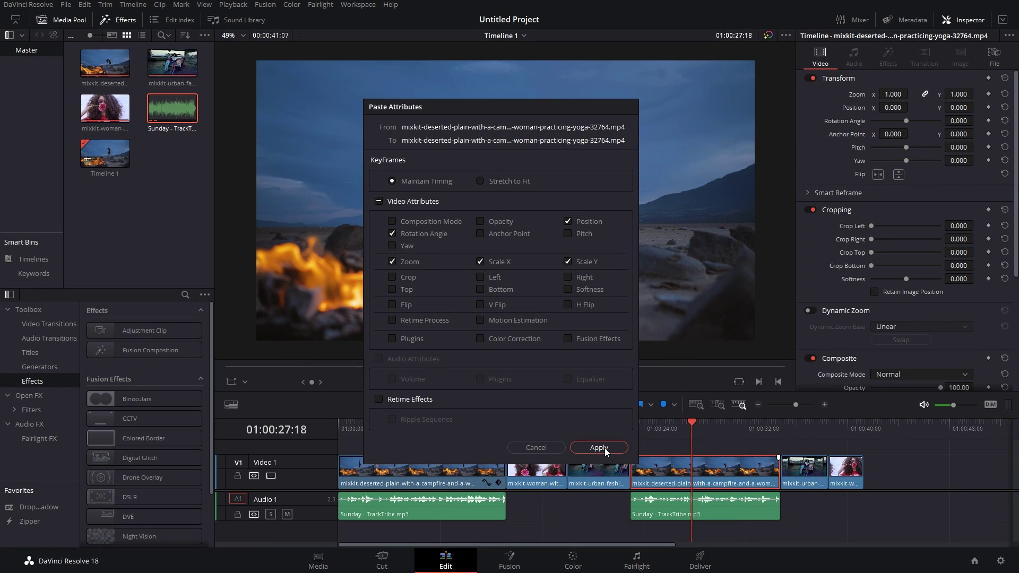
left_click(604, 448)
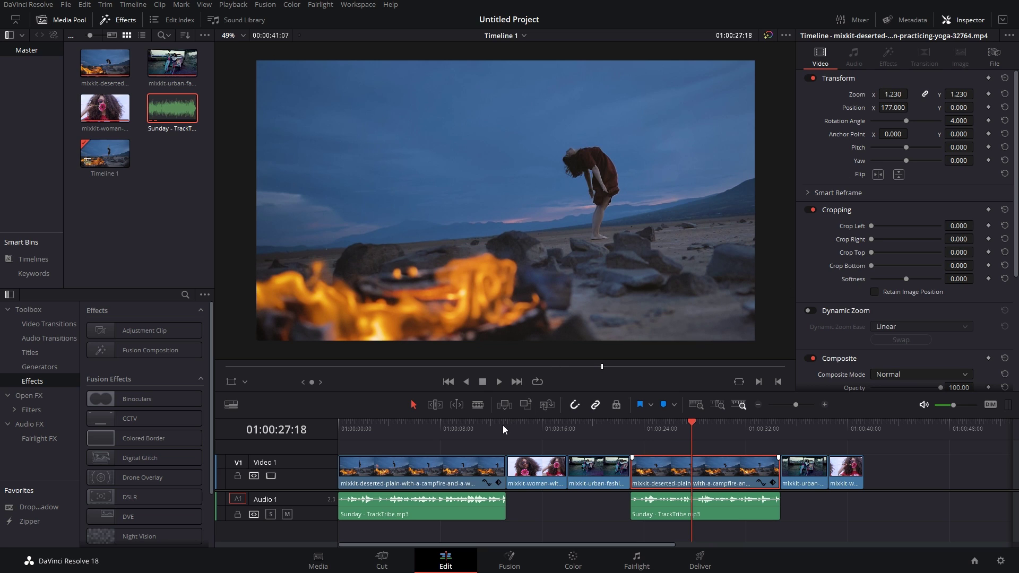
left_click(476, 426)
left_click_drag(476, 426, 659, 428)
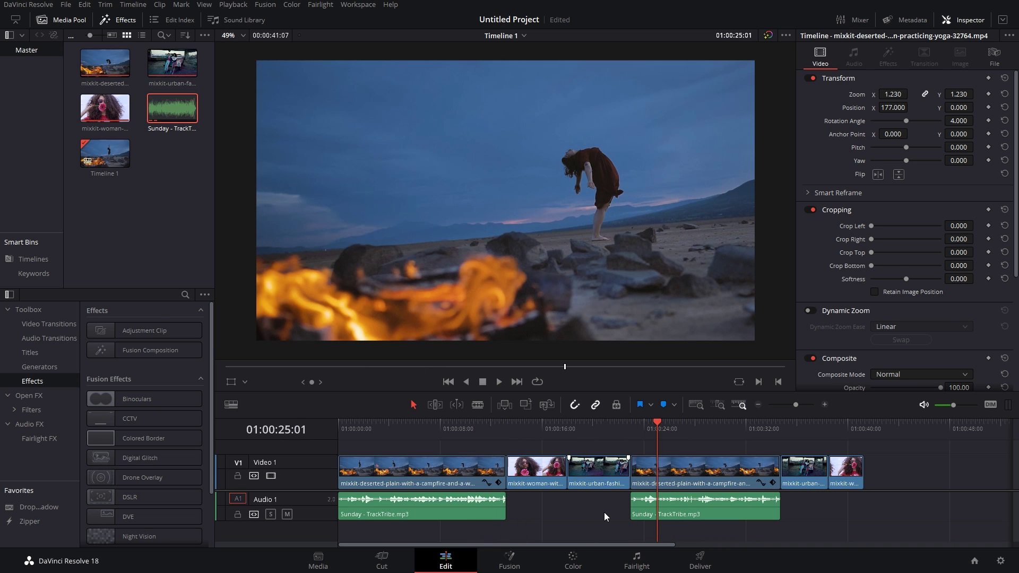
On the Color page, give the woman clip Saturation 60 and Color Boost 5
left_click(532, 428)
left_click(569, 555)
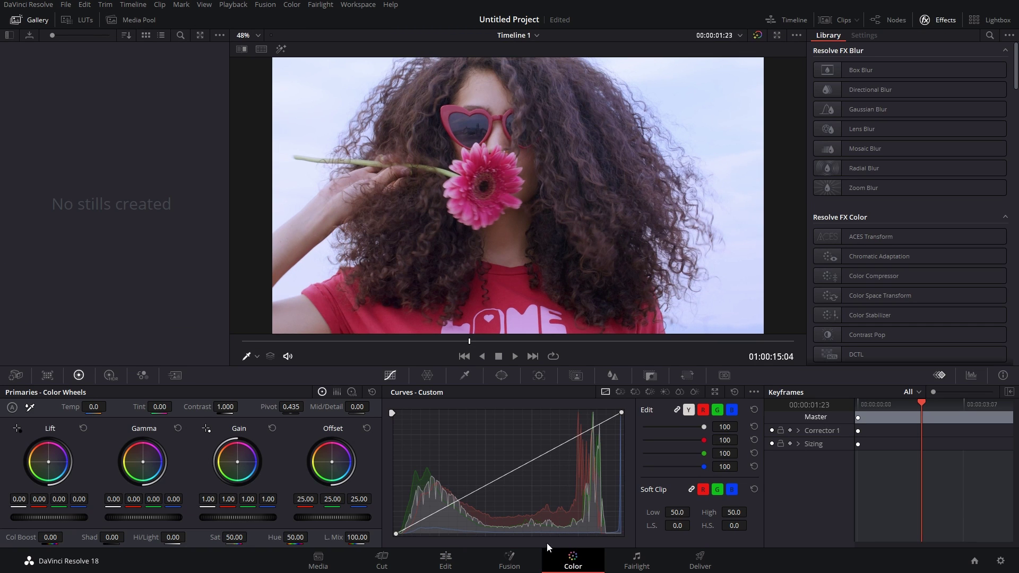
left_click_drag(234, 540, 264, 497)
left_click(60, 537)
type("5")
left_click(225, 407)
left_click(451, 566)
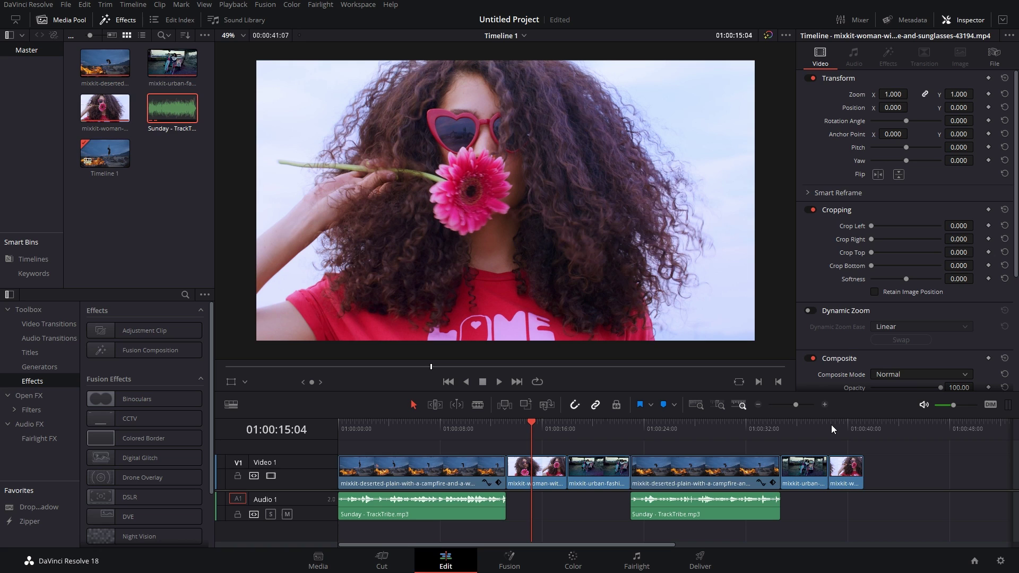
Copy the graded woman clip
left_click_drag(832, 425, 848, 428)
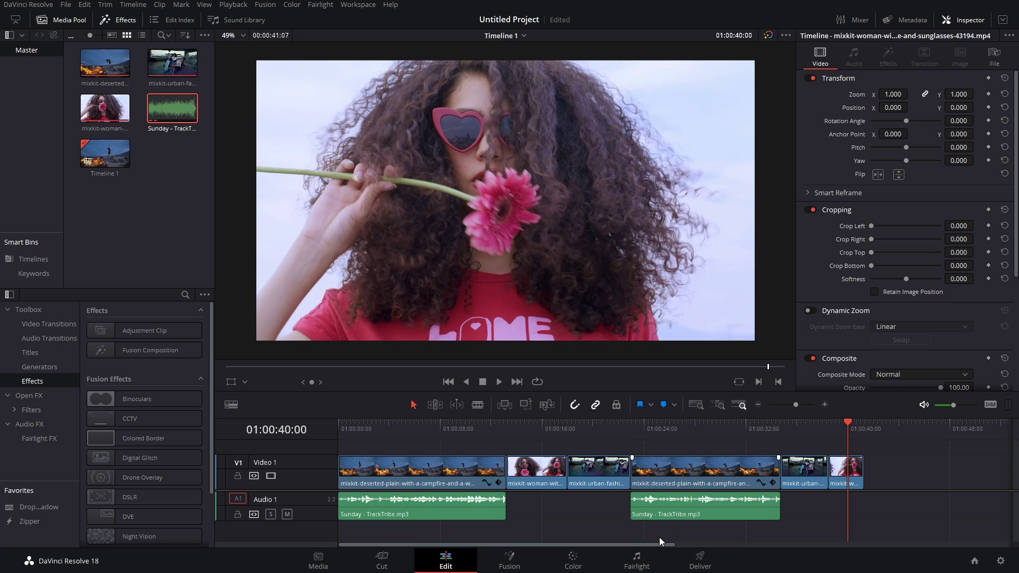
left_click(524, 429)
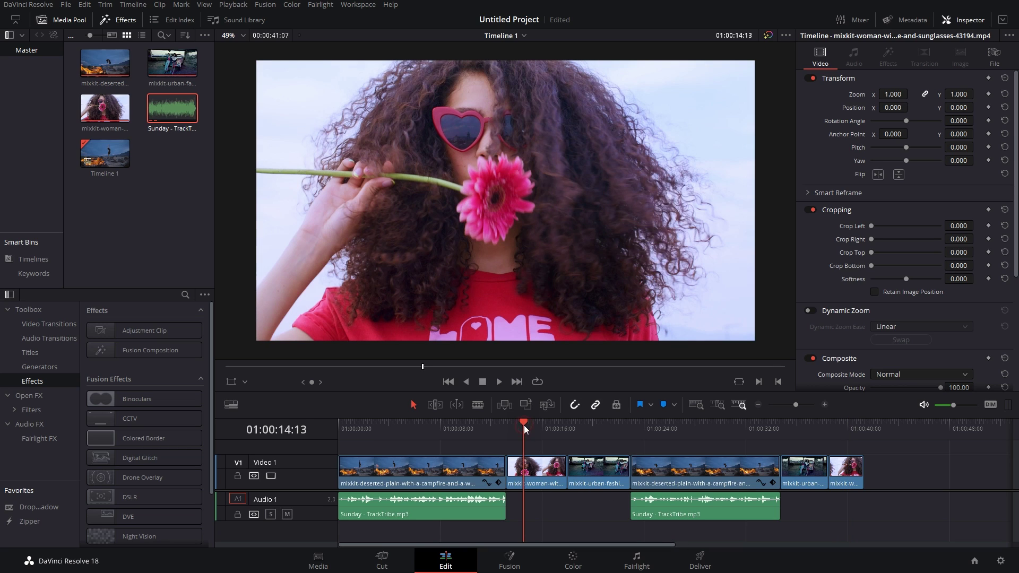
right_click(538, 474)
left_click(599, 180)
Paste the Color Correction attribute onto the last woman-with-flower clip
left_click(849, 428)
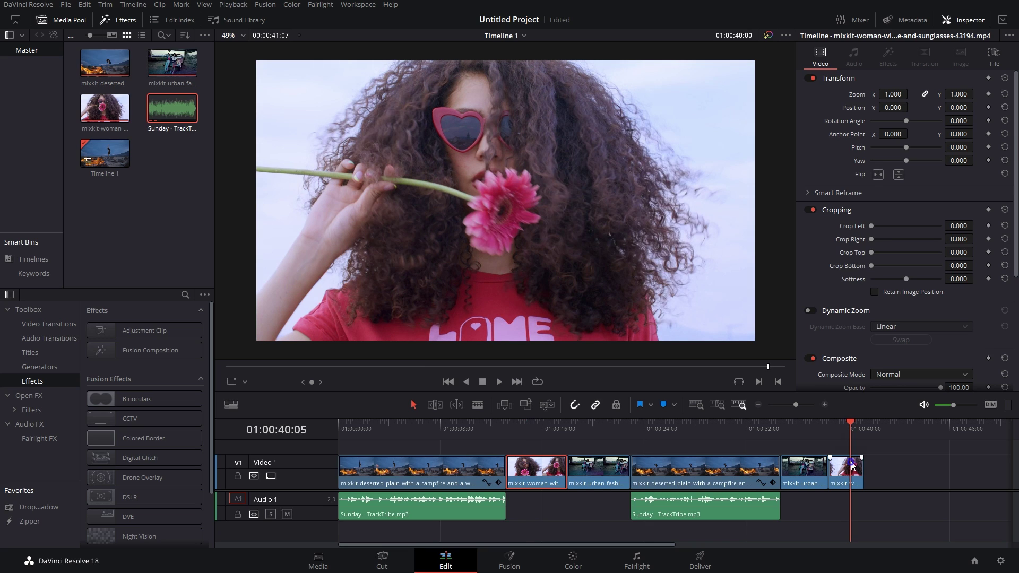
right_click(851, 470)
left_click(865, 190)
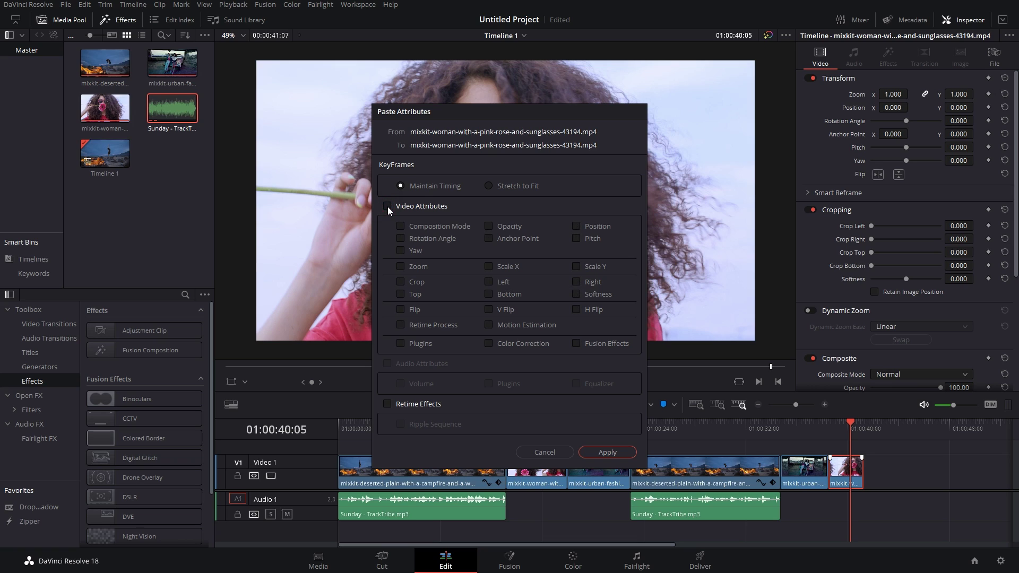
left_click(510, 343)
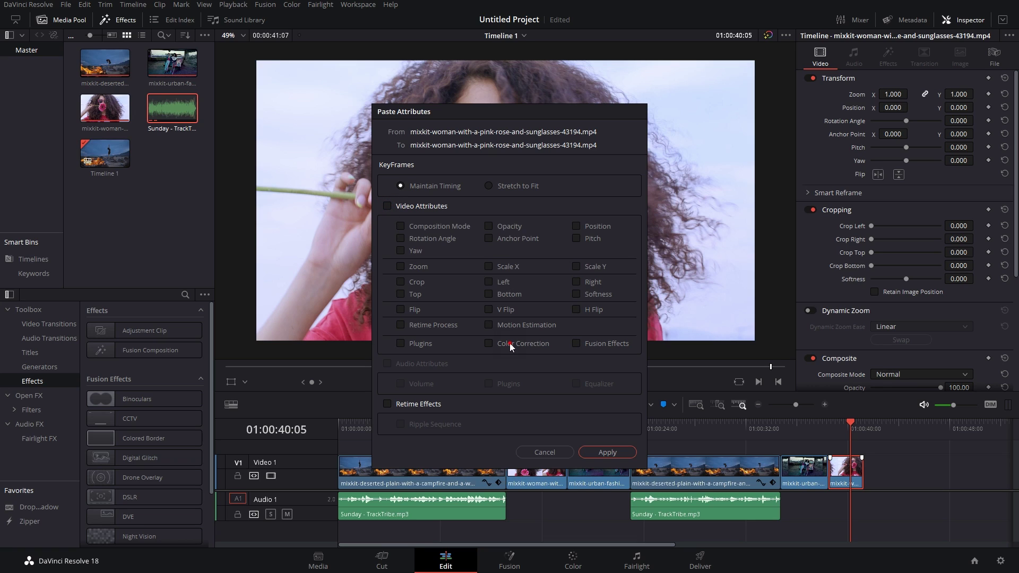
left_click(622, 456)
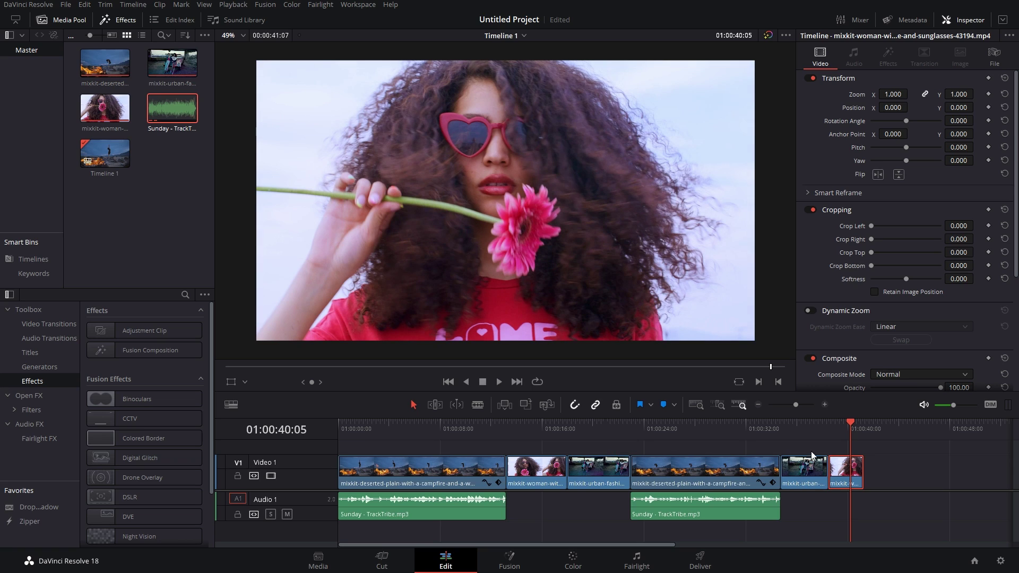
Set the first Sunday - TrackTribe.mp3 clip's volume to -10 and save the project
left_click(849, 518)
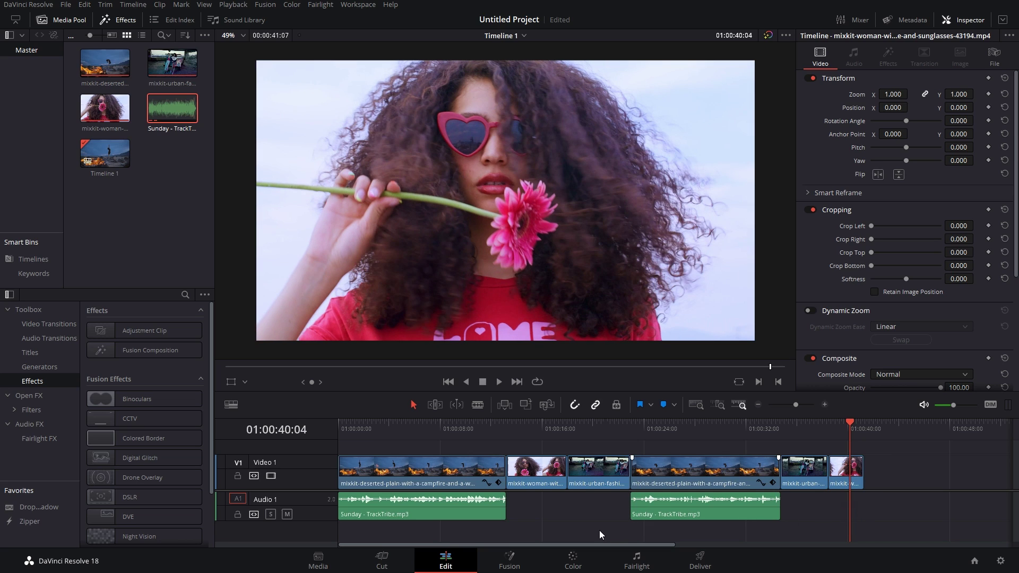
left_click(484, 508)
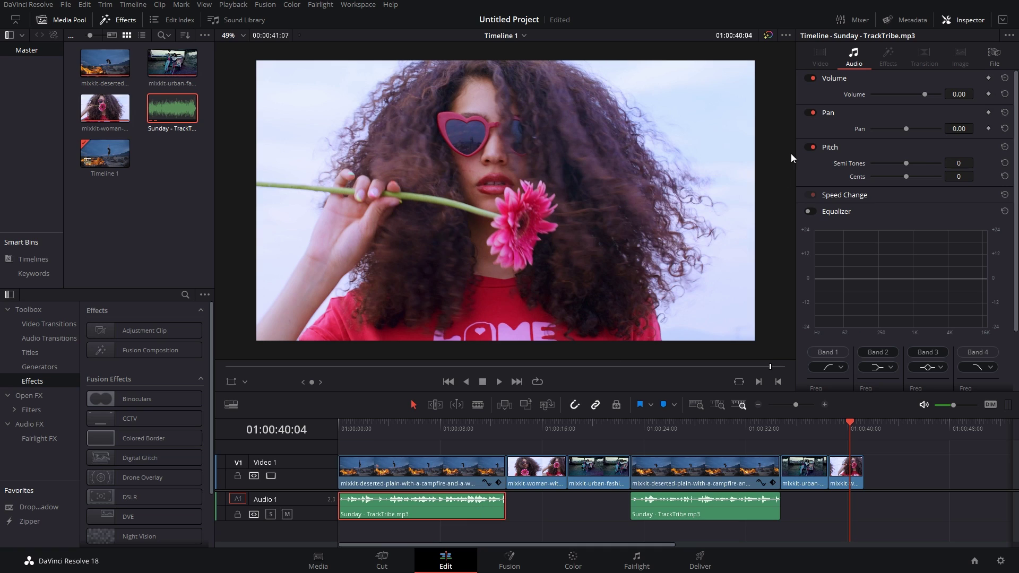
left_click(961, 94)
type("-10")
key("Return")
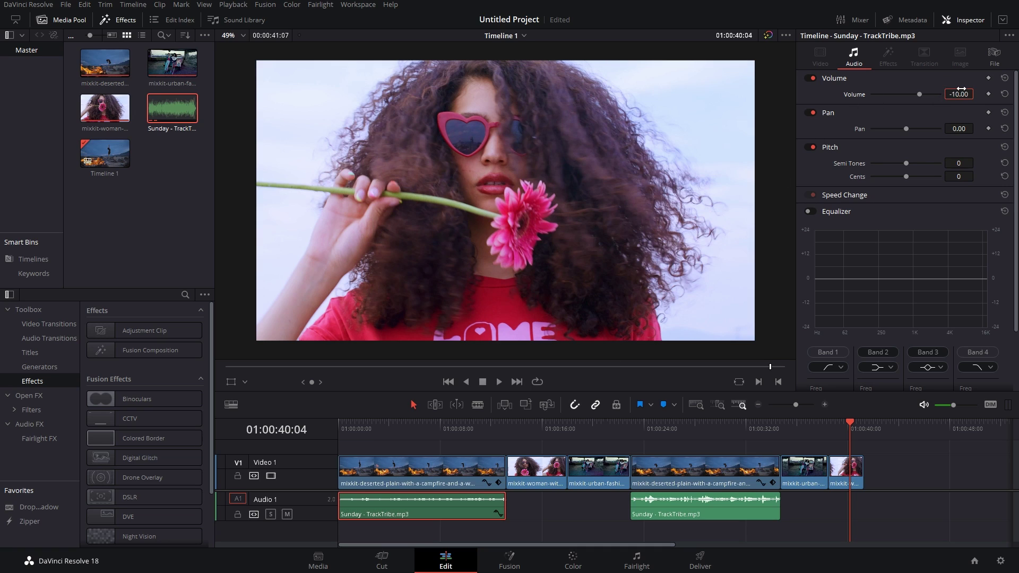
left_click(704, 513)
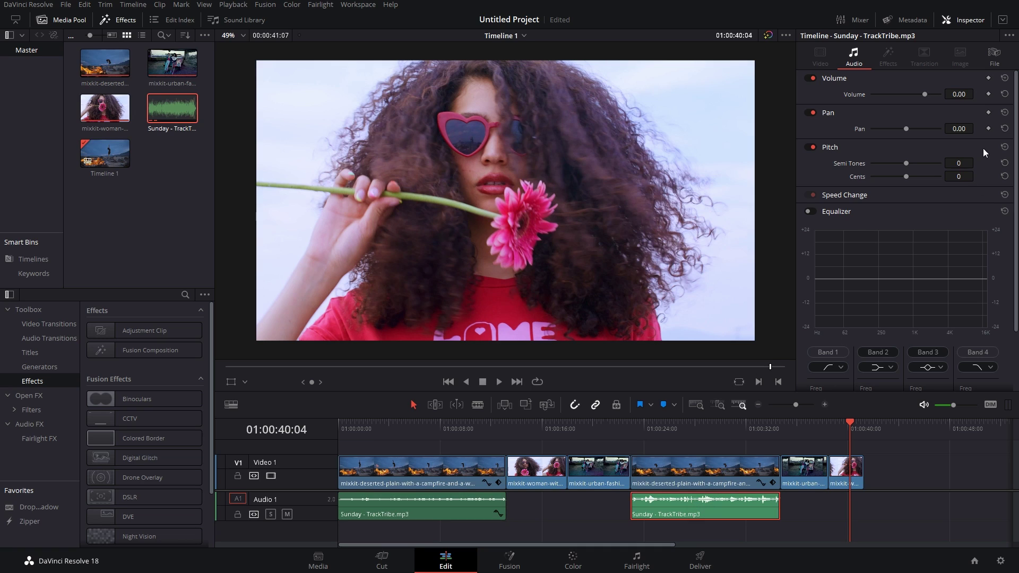
key("ctrl+s")
Place another copy of the Sunday audio clip later on the Audio 1 track
left_click_drag(709, 509, 1011, 512)
key("ctrl+minus")
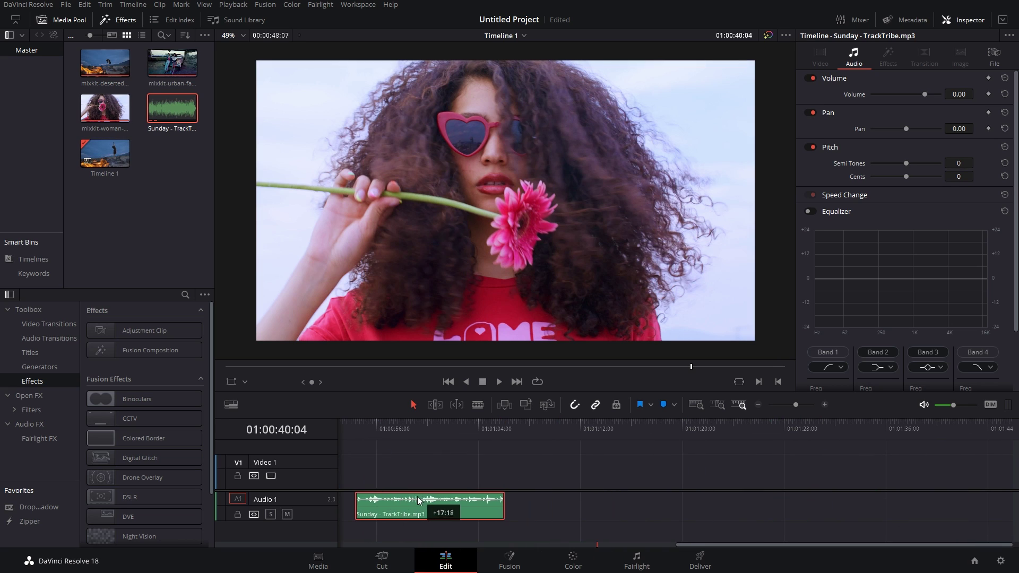
key("ctrl+minus")
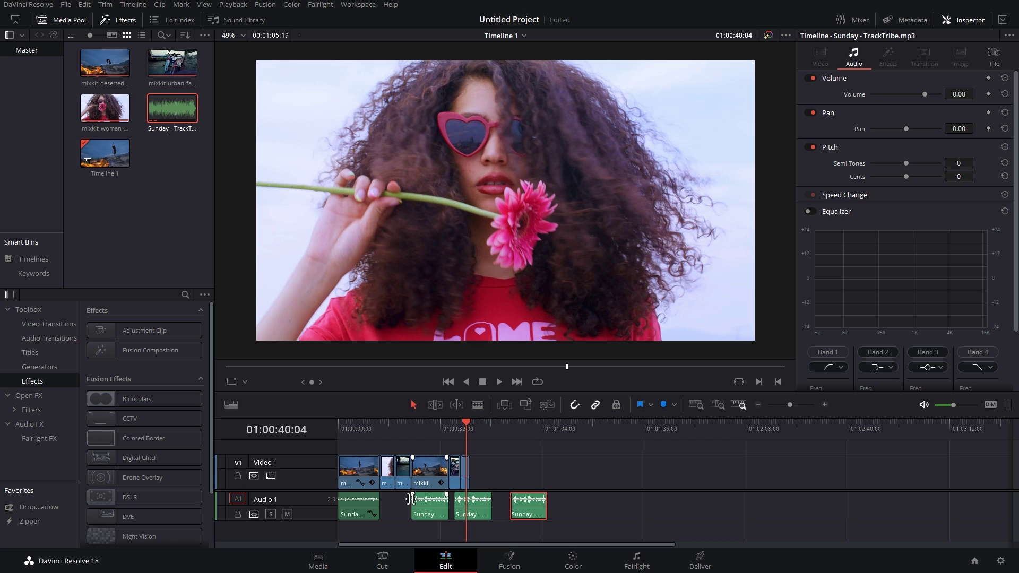
left_click(523, 515)
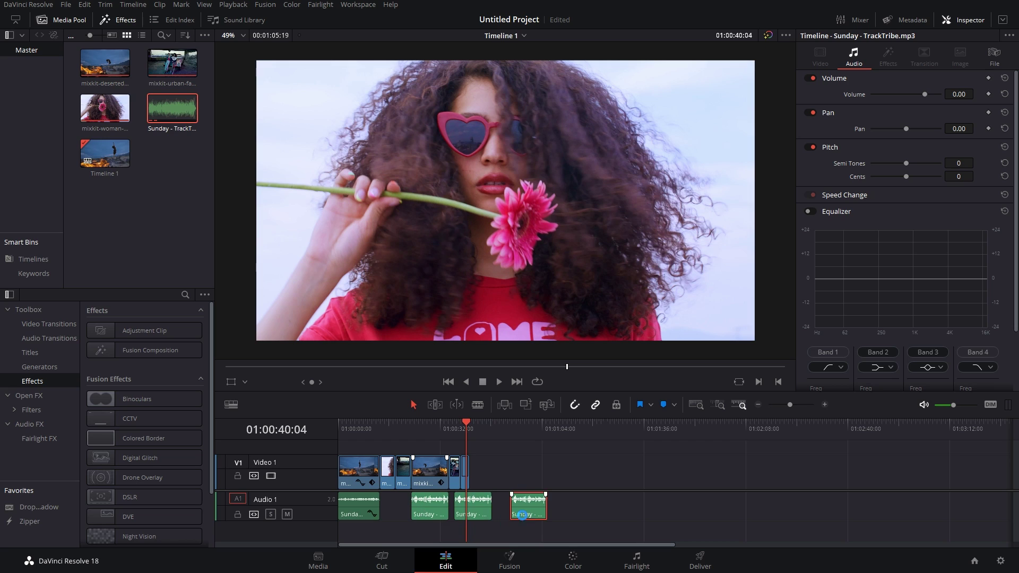
Copy the first audio clip and paste only its -10 Volume onto the other three
right_click(354, 513)
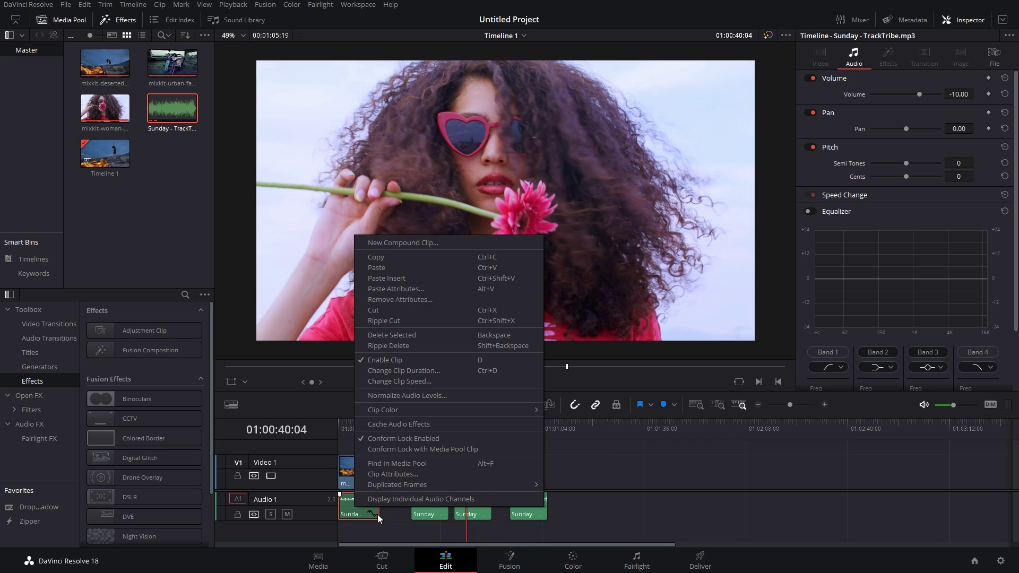
left_click(384, 258)
left_click_drag(635, 523, 430, 515)
right_click(430, 515)
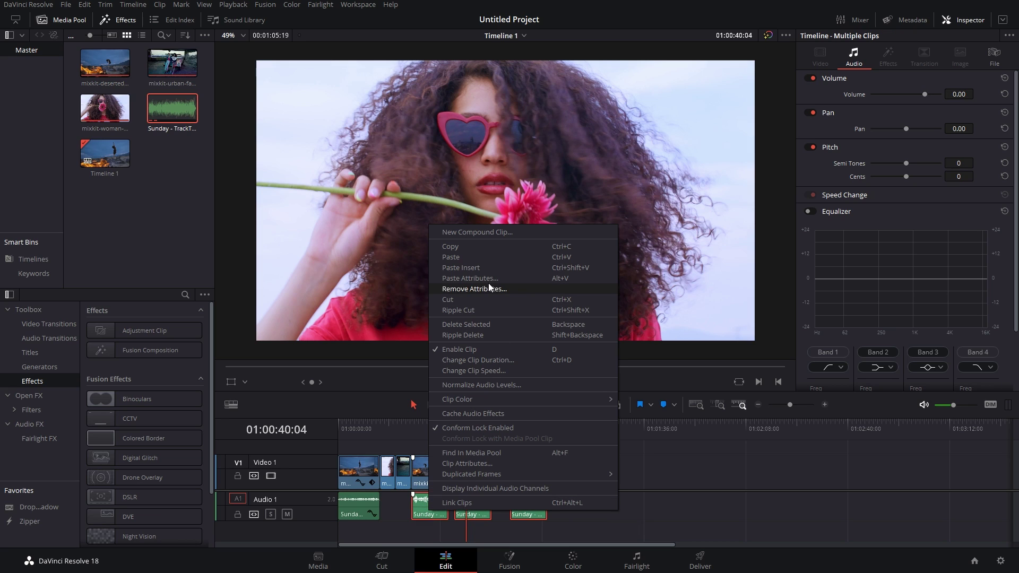
left_click(470, 278)
left_click(401, 384)
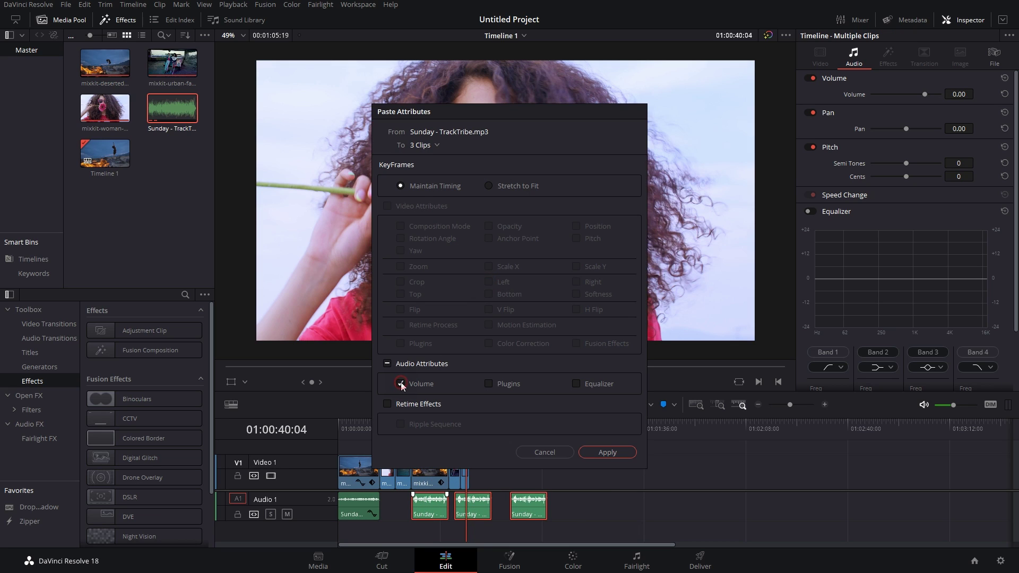
left_click(605, 453)
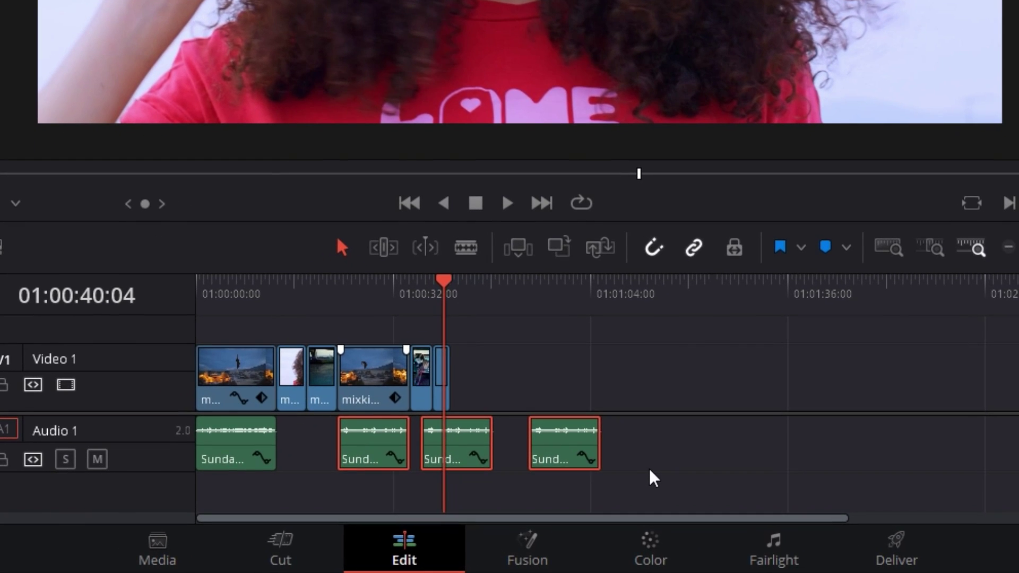
left_click(571, 520)
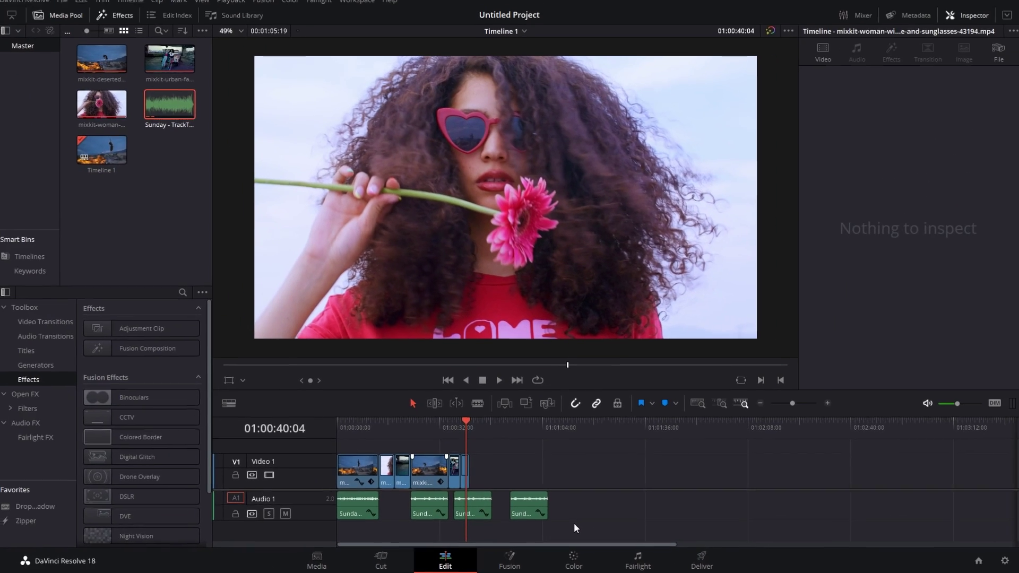